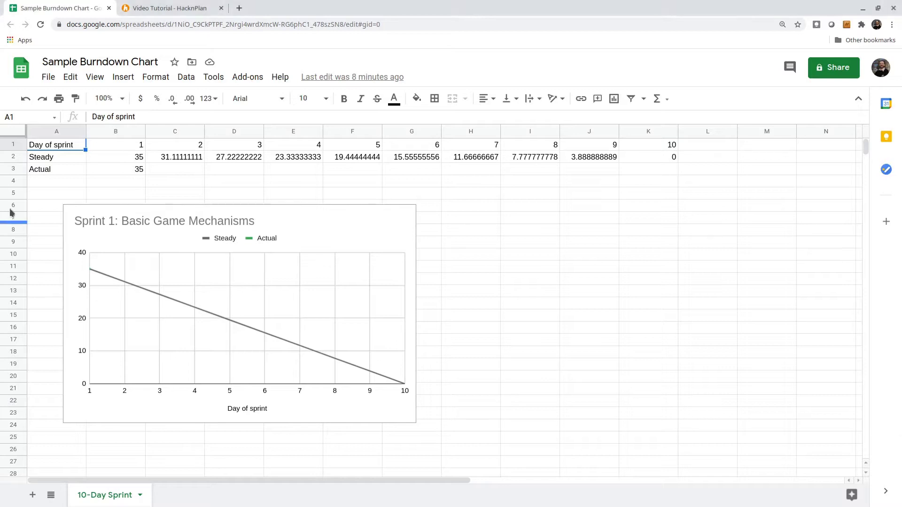
Step: Enter Actual values 30, 32 and 40 for days 2–4 in cells C3, D3 and E3
left_click(19, 158)
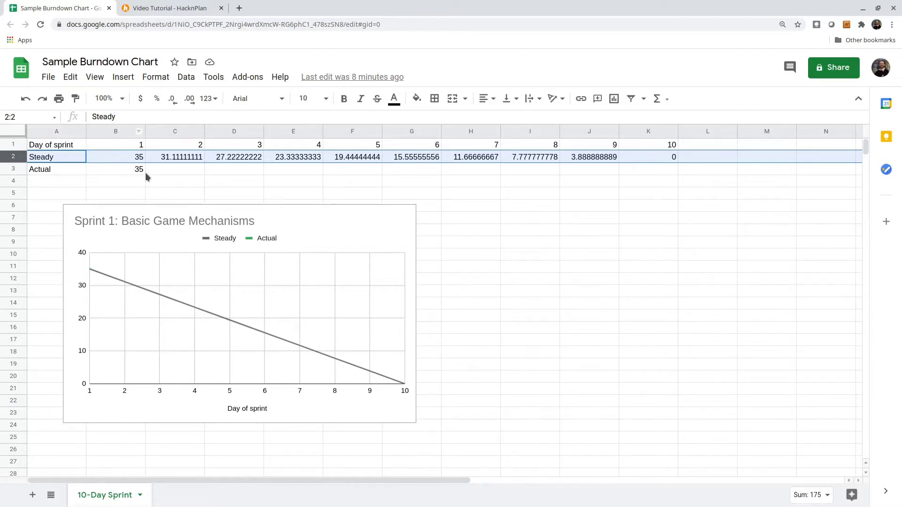
left_click(172, 170)
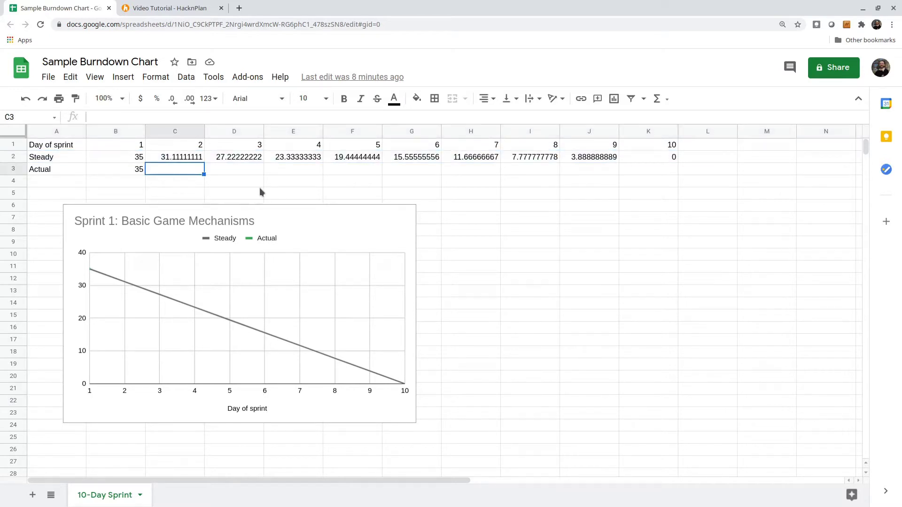
type("30")
key("Return")
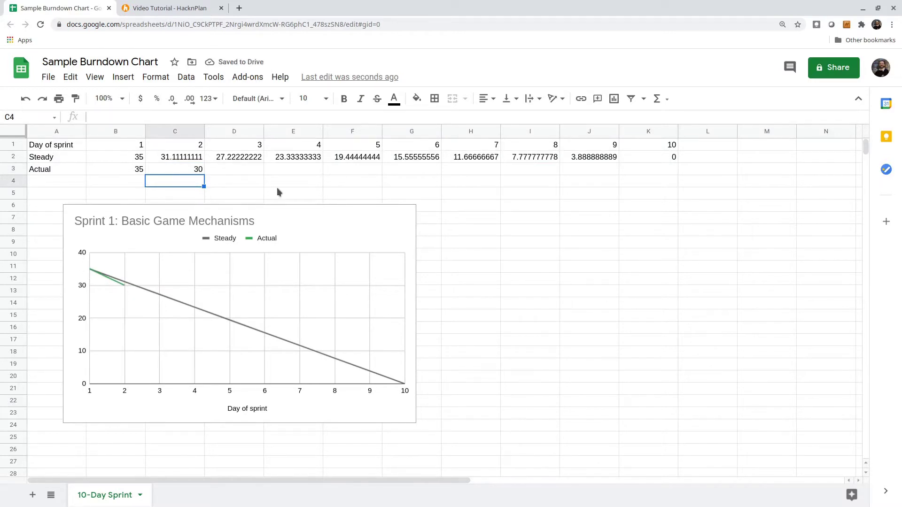
key("Up")
key("Right")
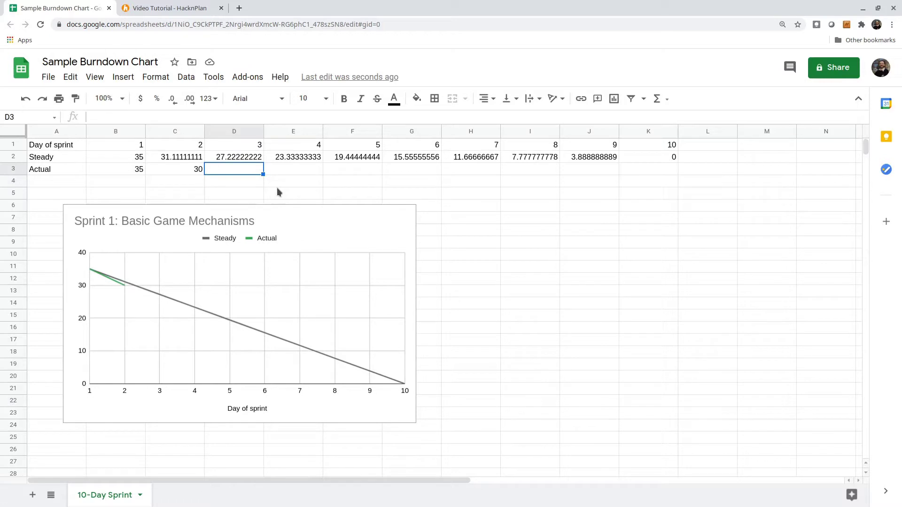
type("32")
key("Return")
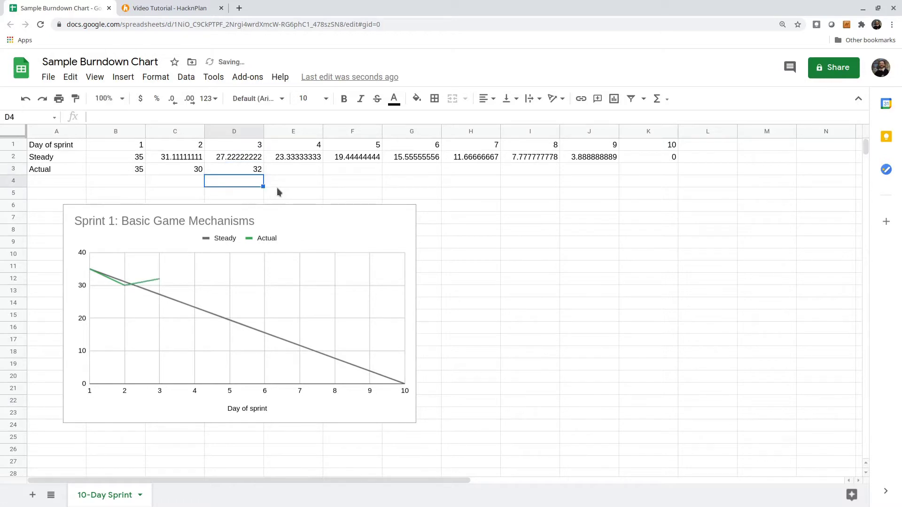
key("Right")
key("Up")
type("40")
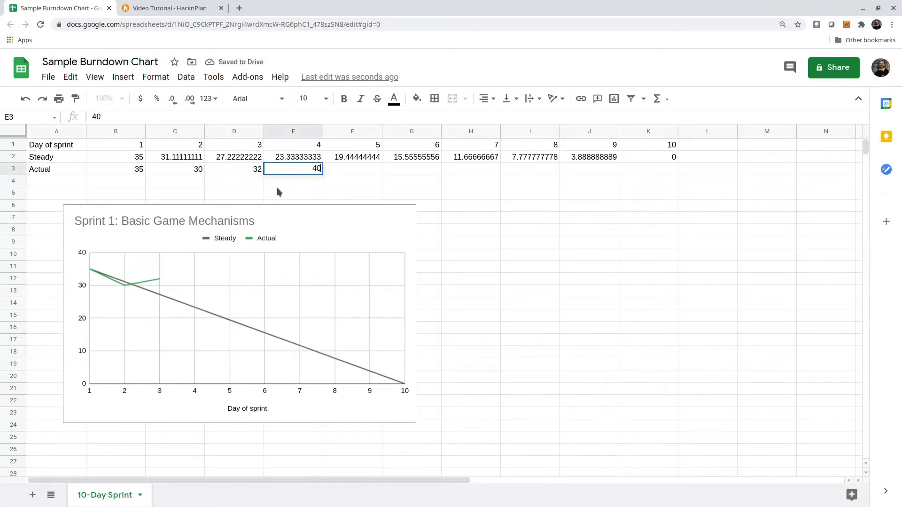
key("Return")
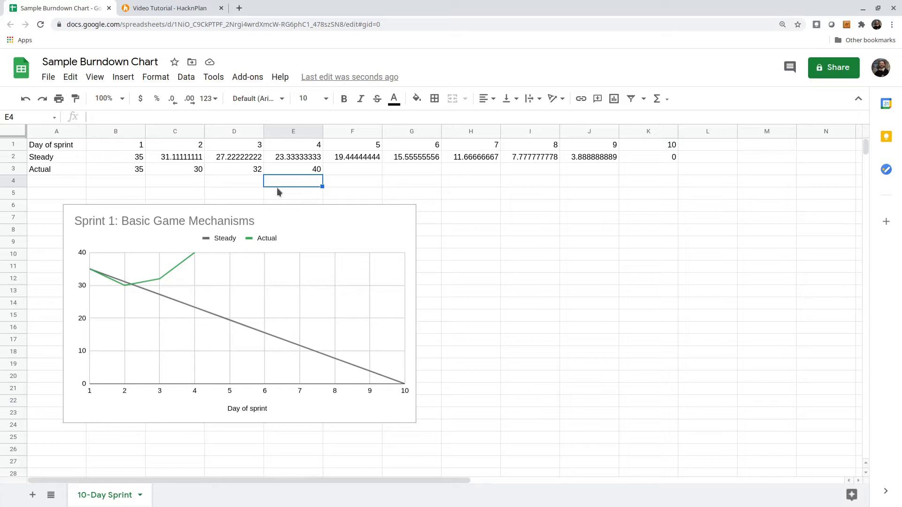
Step: In HacknPlan, open task #4 'Create idle and running animations' from the Sprint 1 board
left_click(185, 10)
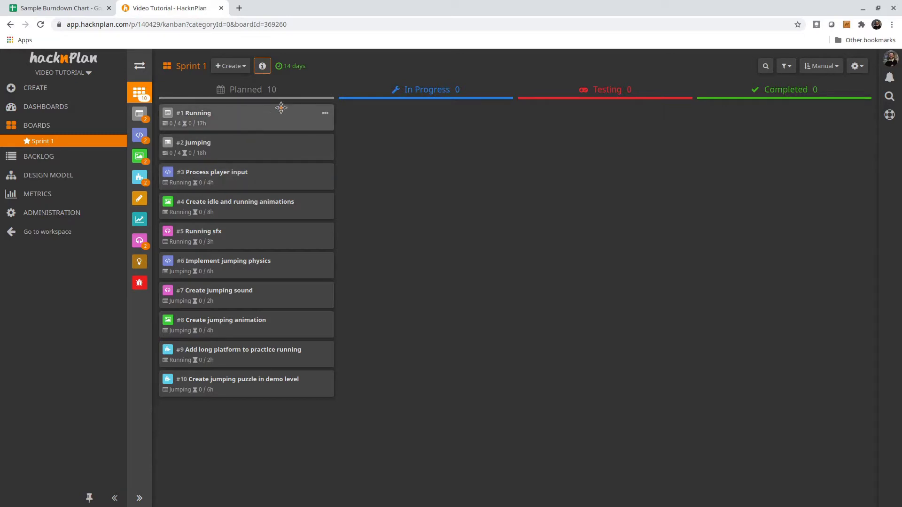
left_click(273, 203)
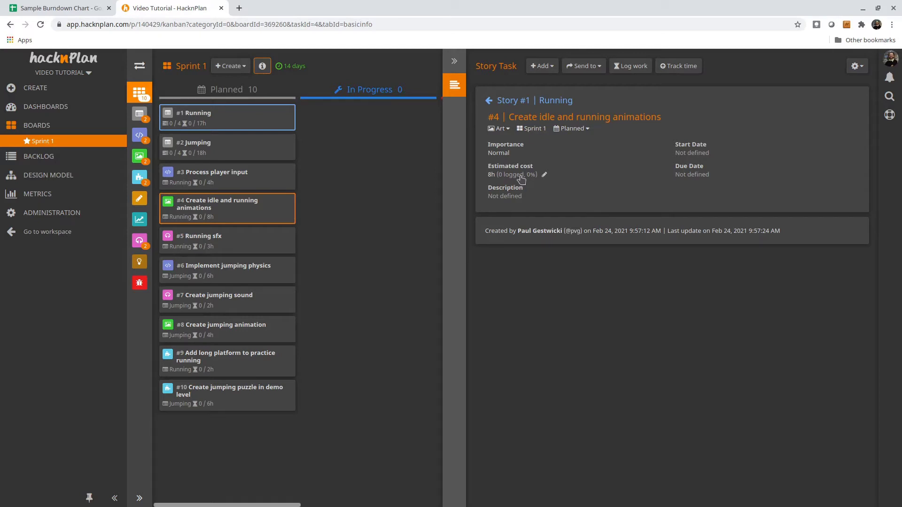
Step: Move task #4 to In Progress, lower its estimate to 4h, and view the Sprint 1 board status
left_click(454, 62)
left_click_drag(273, 203, 421, 137)
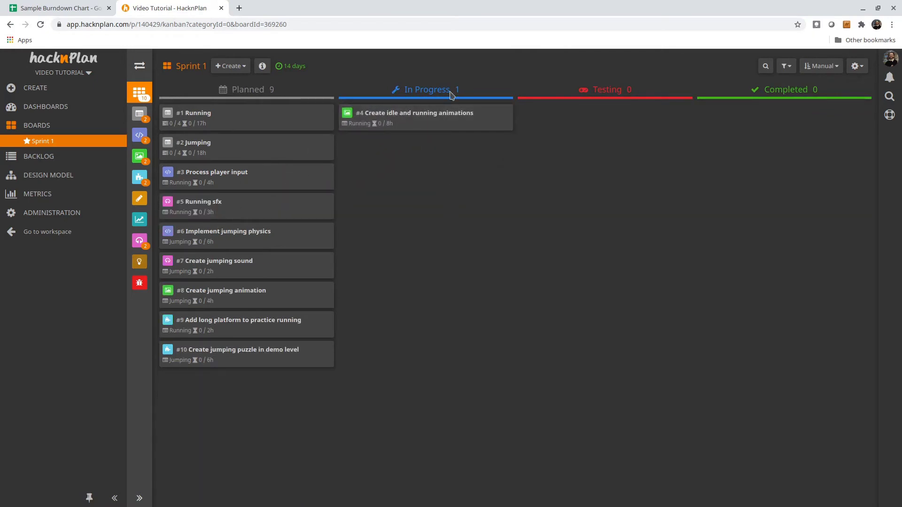
left_click(443, 118)
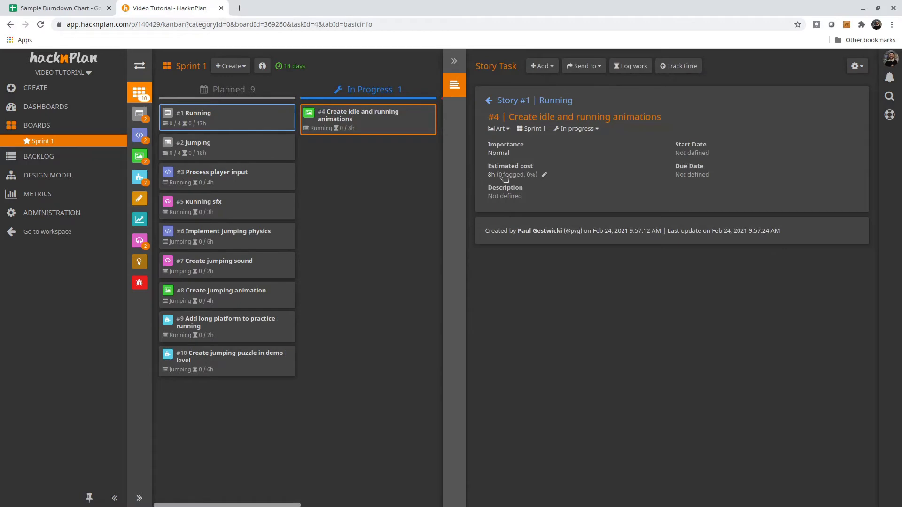
left_click(544, 176)
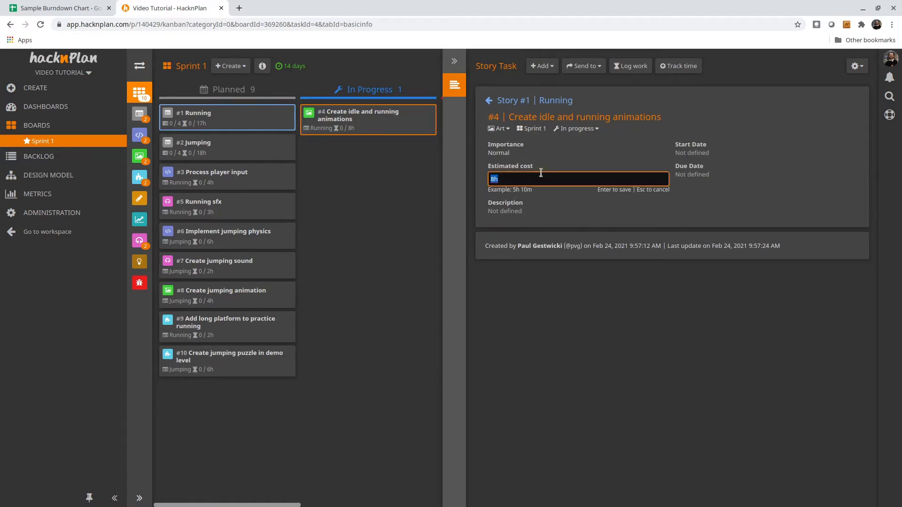
type("4")
key("Return")
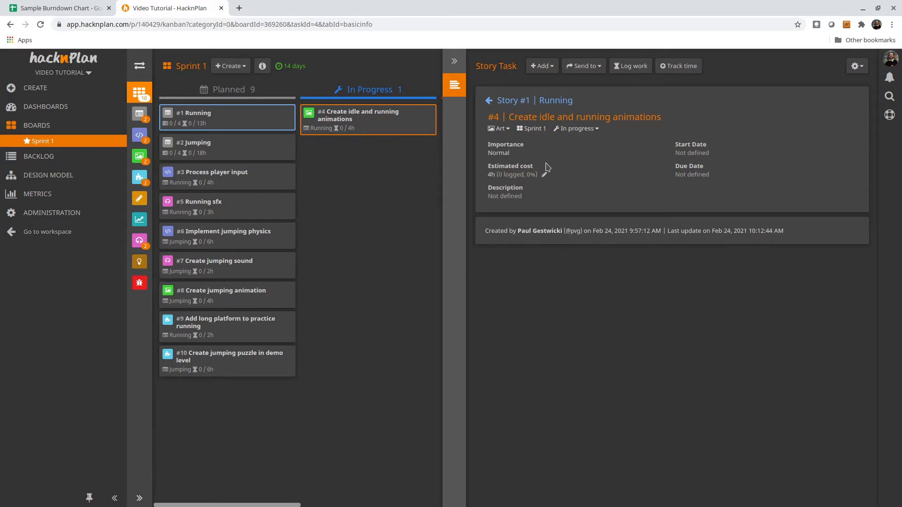
left_click(455, 60)
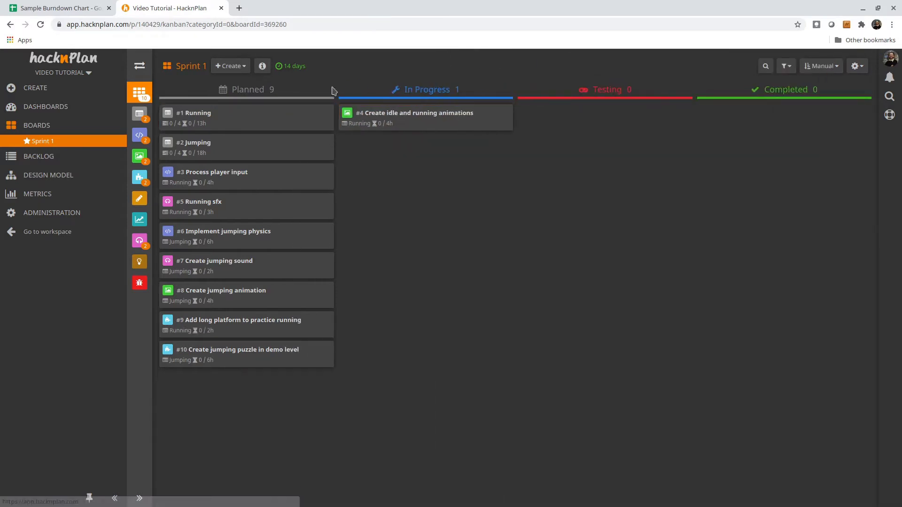
left_click(262, 70)
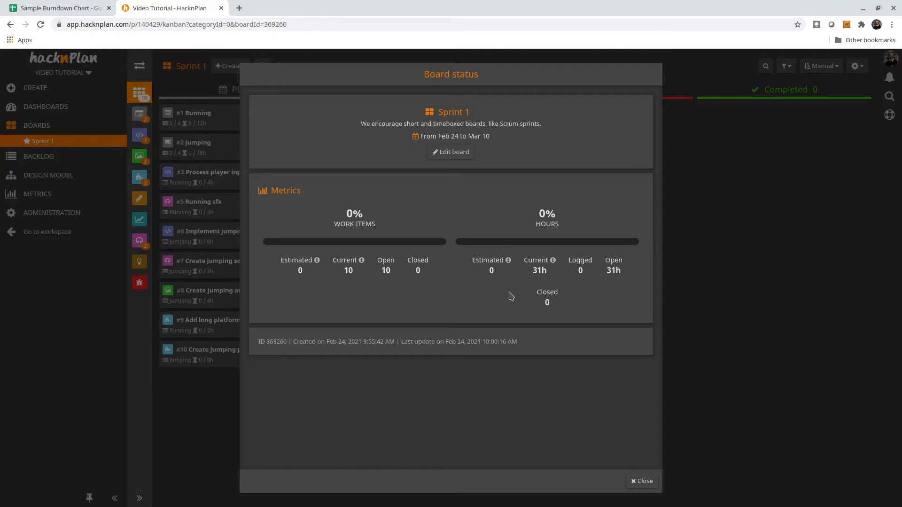
Step: Clear the day 2–4 Actual values in C3:E3 and enter 31 for day 2
left_click(82, 8)
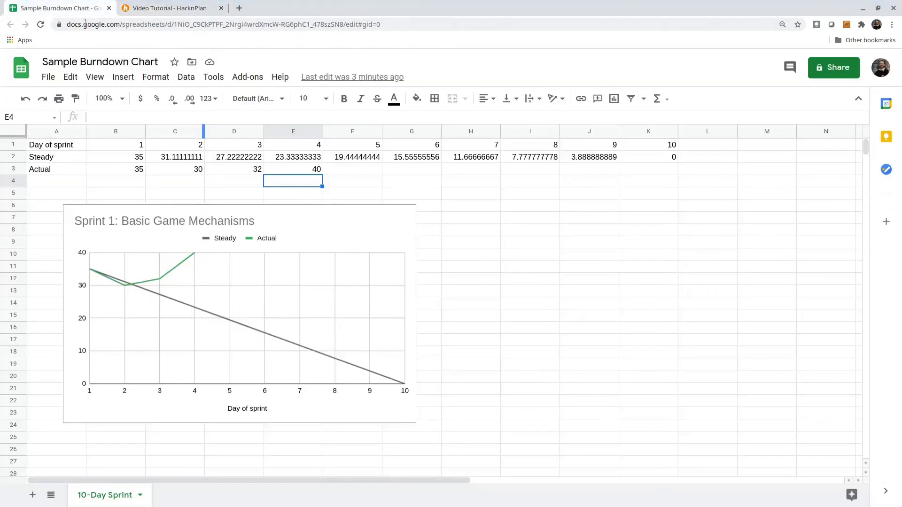
left_click_drag(186, 170, 300, 168)
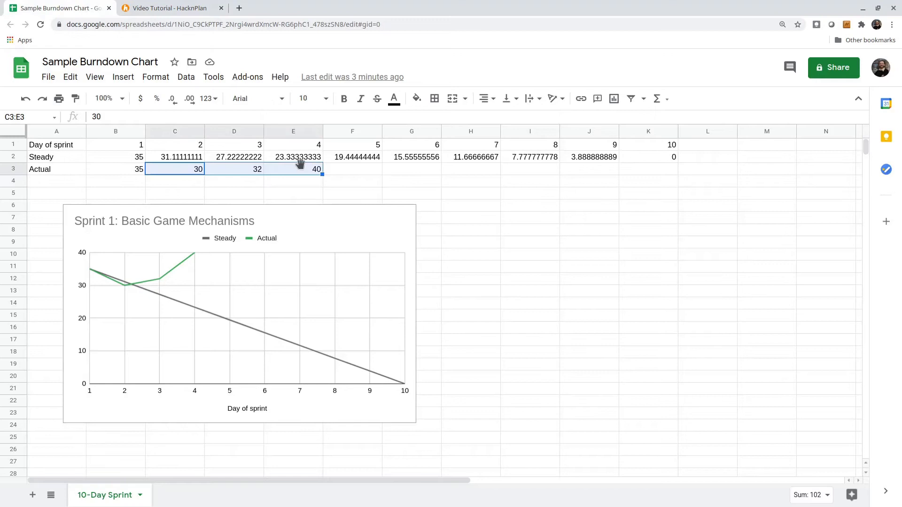
key("Delete")
type("31")
key("Return")
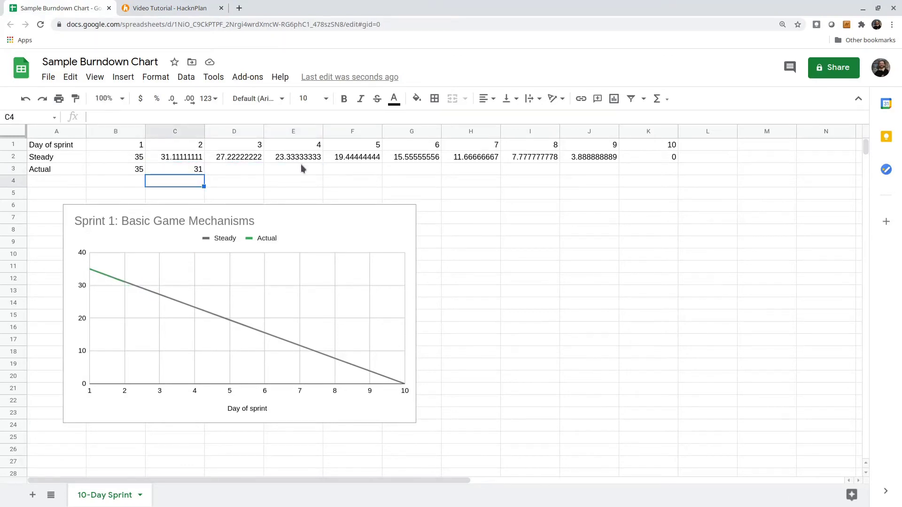
left_click(191, 11)
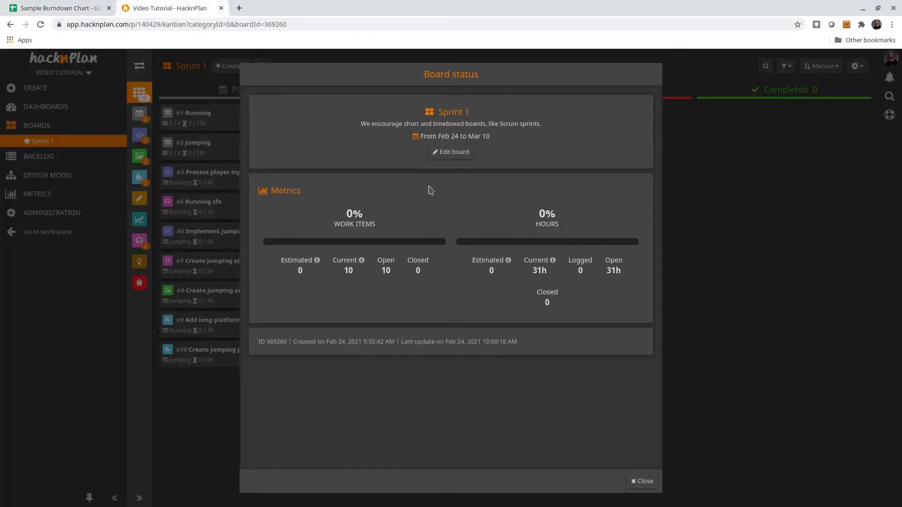
left_click(35, 15)
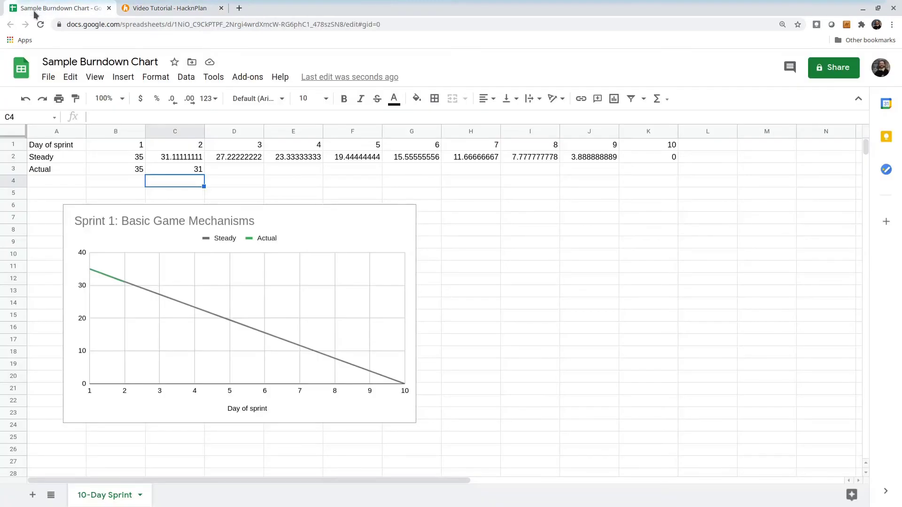
Step: Publish the Sprint 1 burndown chart to the web as an embedded image
left_click(383, 216)
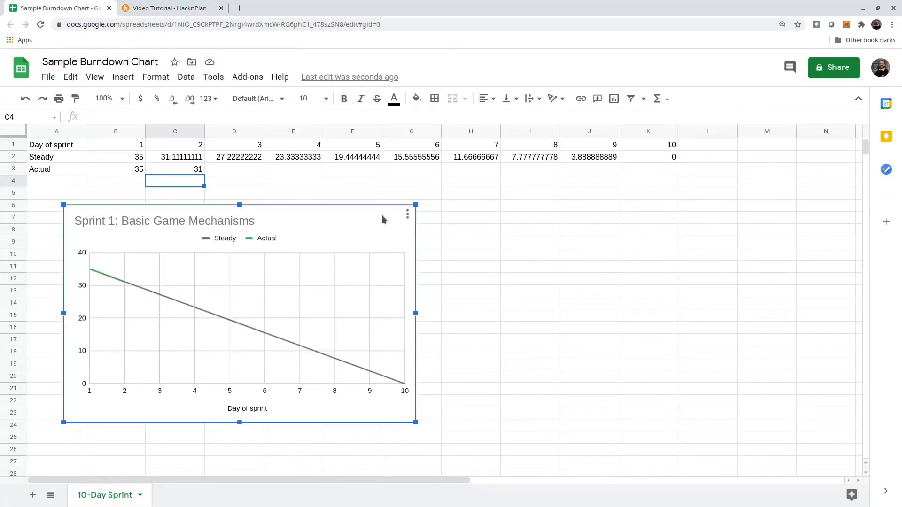
left_click(407, 215)
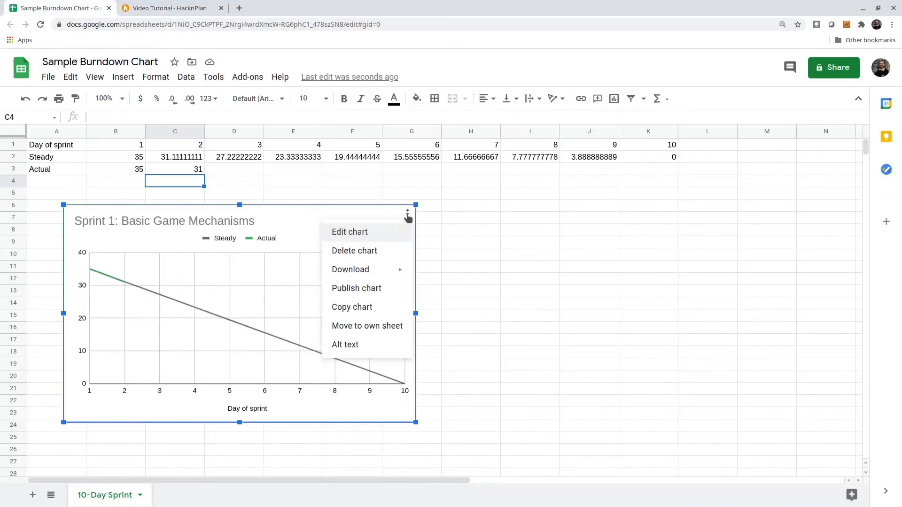
left_click(366, 288)
left_click(403, 266)
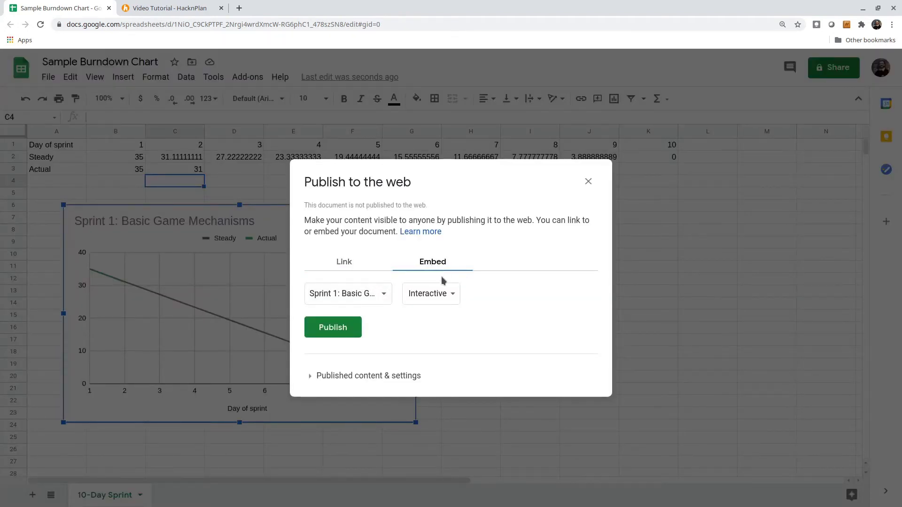
left_click(445, 294)
left_click(445, 314)
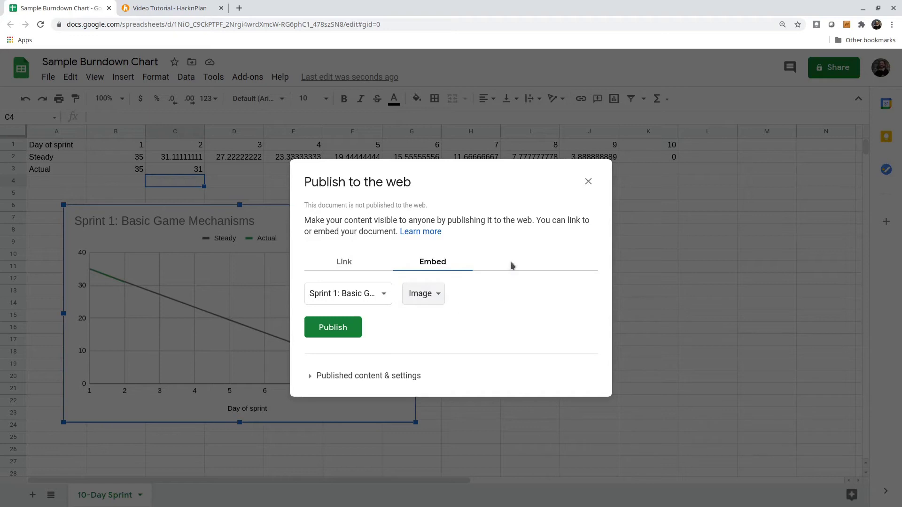
left_click(354, 328)
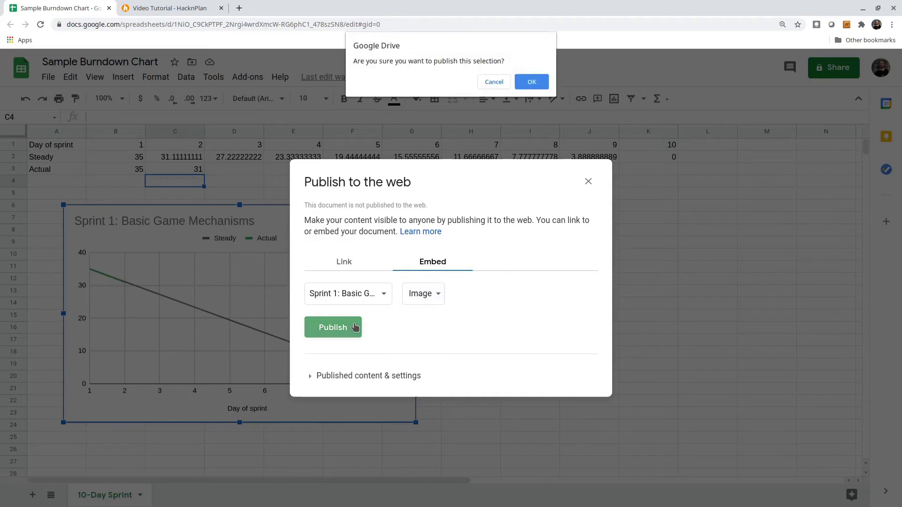
left_click(536, 83)
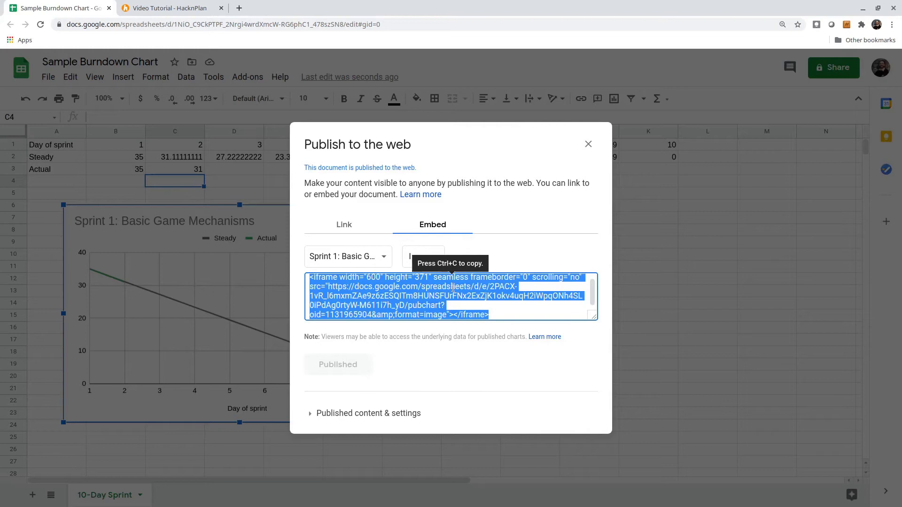
Step: Copy the embed code and select the chart's image URL in the iframe src
key("ctrl+c")
left_click(444, 299)
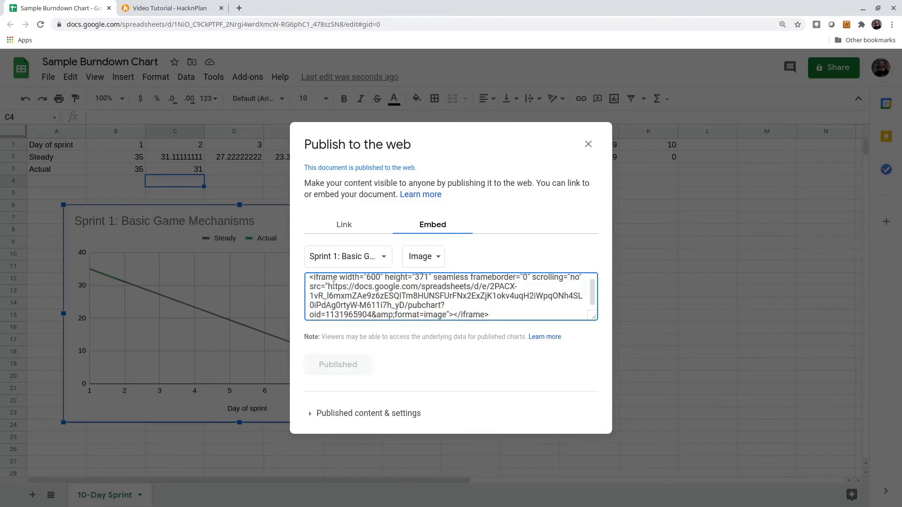
left_click_drag(328, 286, 447, 311)
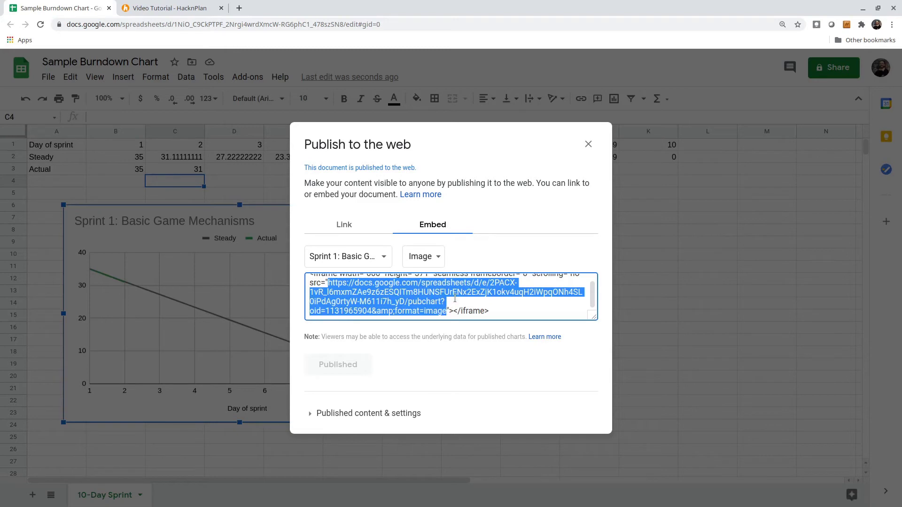
Step: Insert the chart image URL into the Sprint 1 board's General Info and update the board
left_click(184, 11)
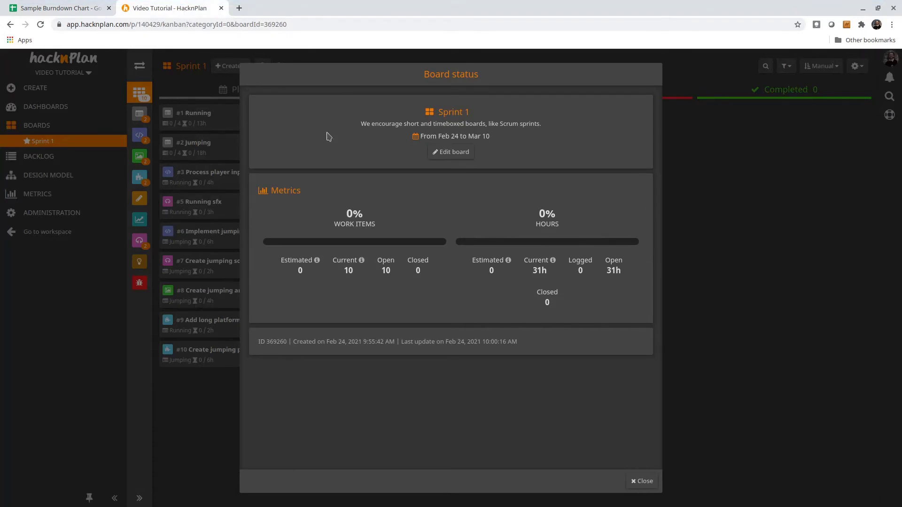
left_click(454, 153)
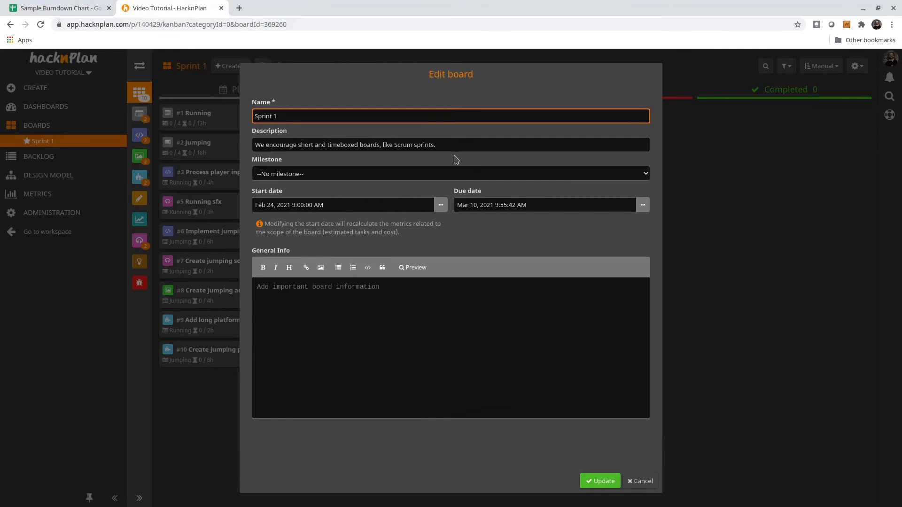
left_click(321, 267)
key("ctrl+v")
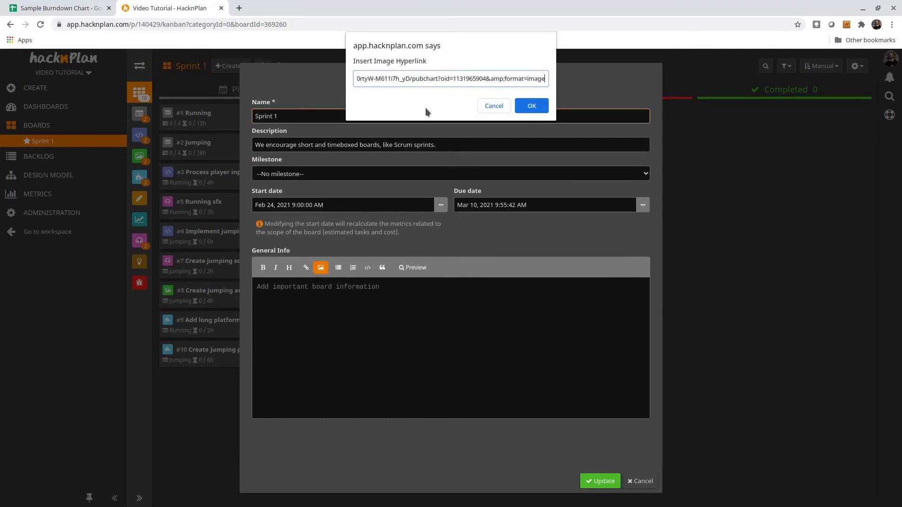
left_click(530, 104)
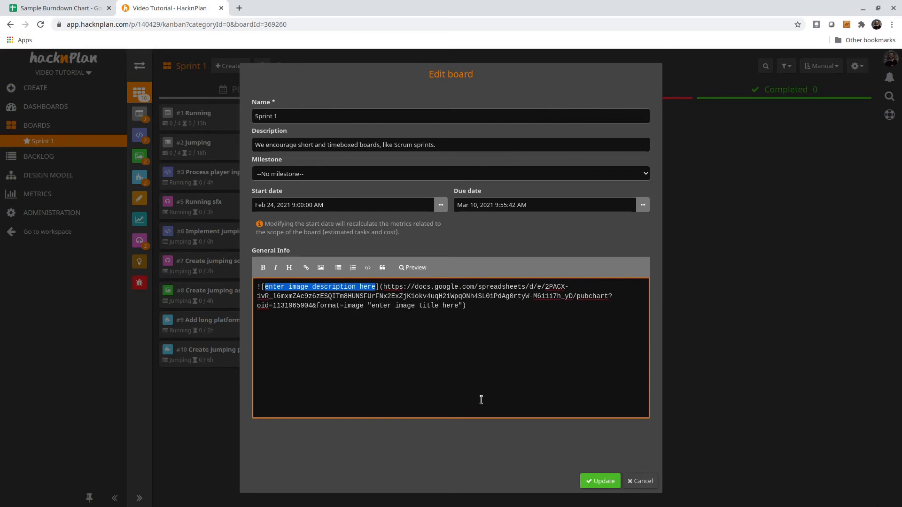
left_click(599, 481)
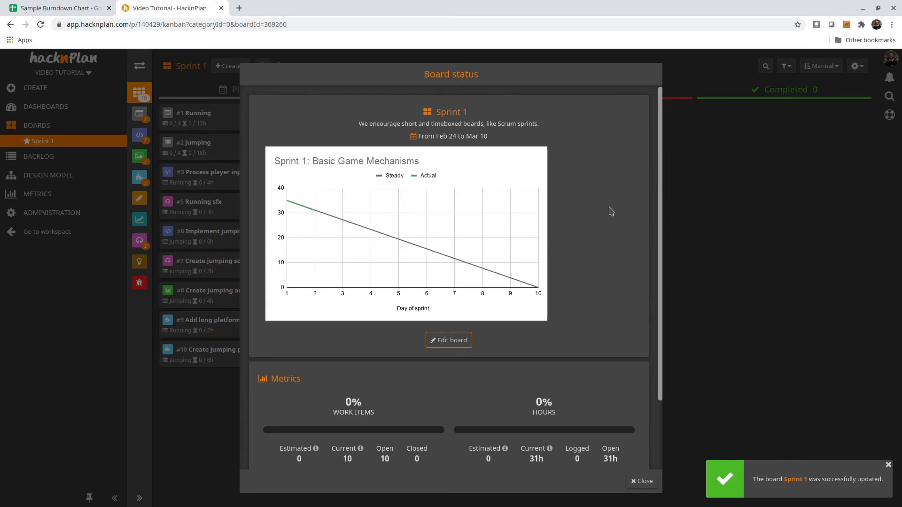
Step: Close the board status, reopen it to view the embedded chart, then close it again
left_click(641, 481)
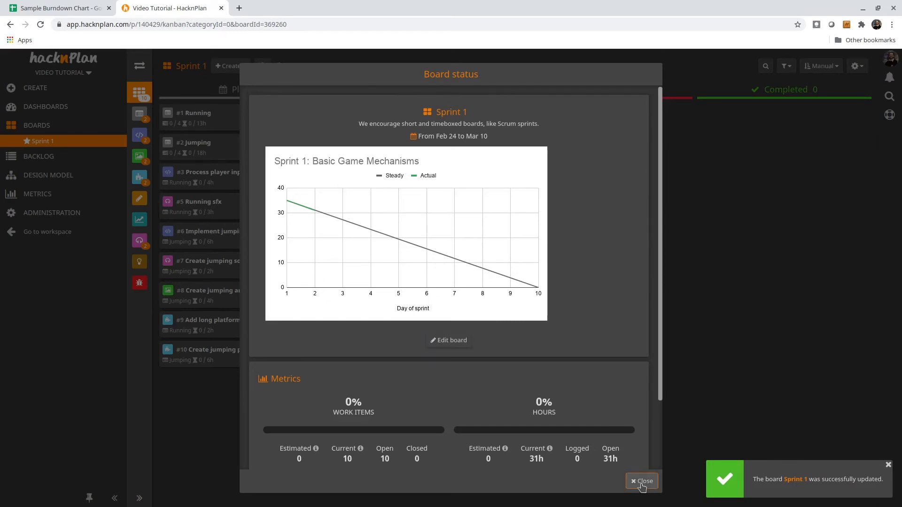
left_click(262, 66)
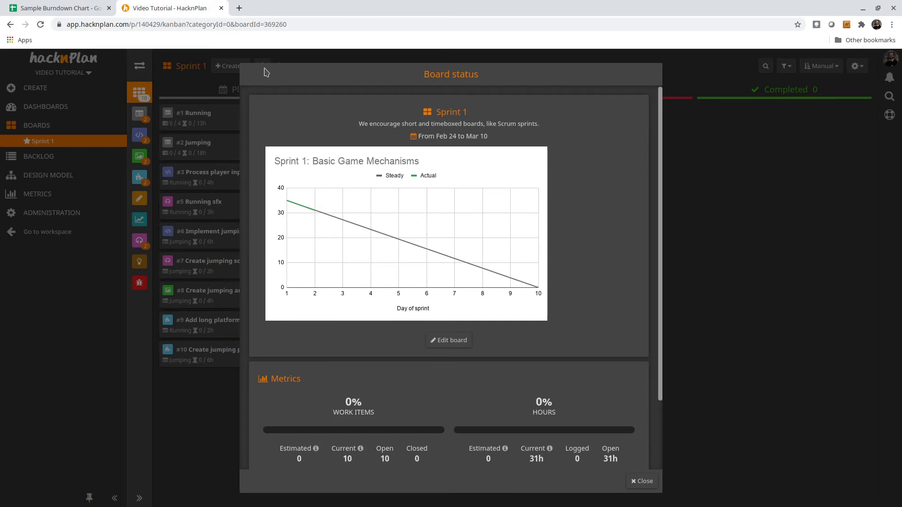
left_click(642, 482)
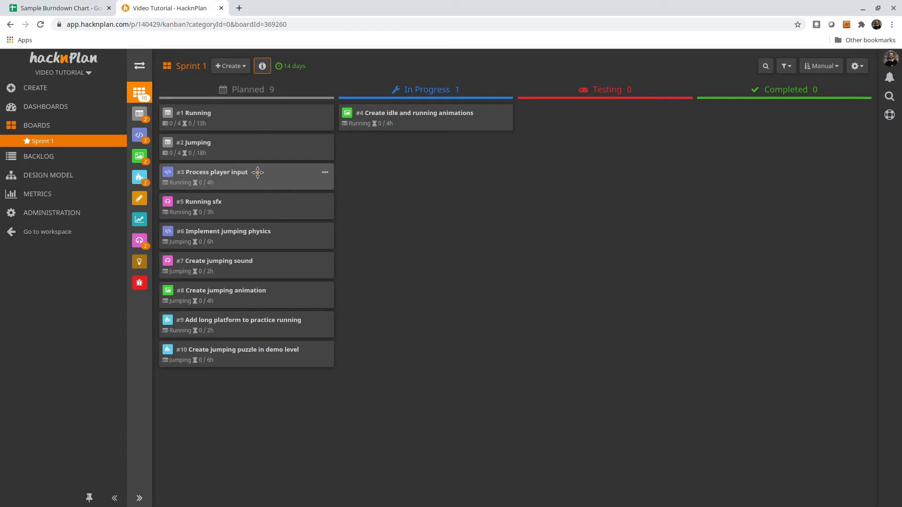
Step: Move task #3 'Process player input' to Testing with a 1h estimate and check the board status
left_click_drag(257, 173, 595, 113)
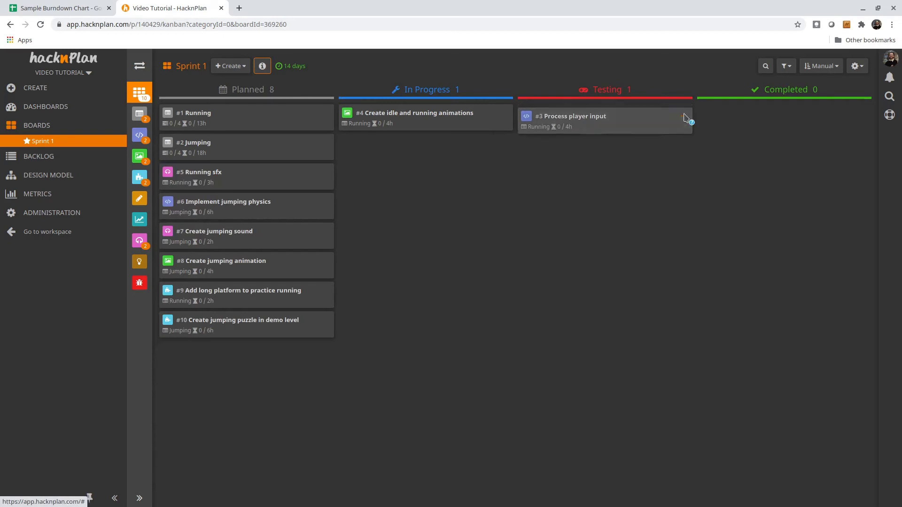
left_click(580, 114)
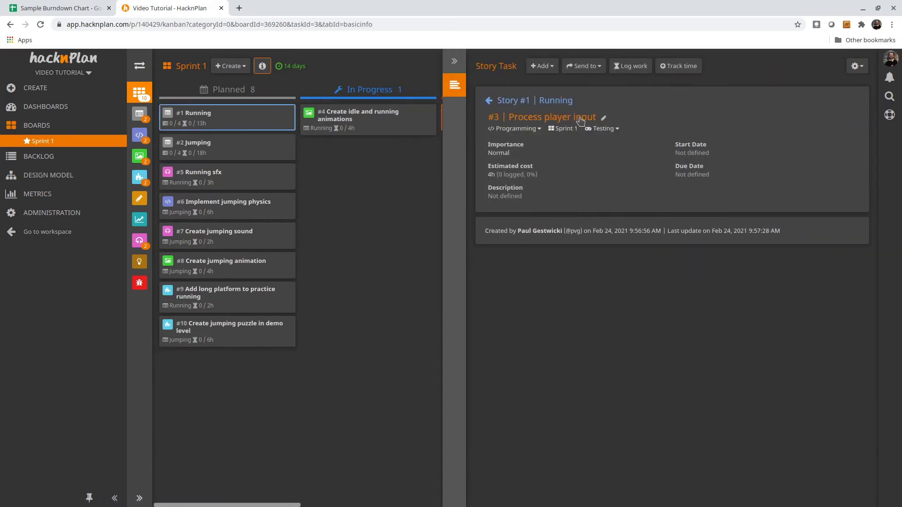
left_click(544, 174)
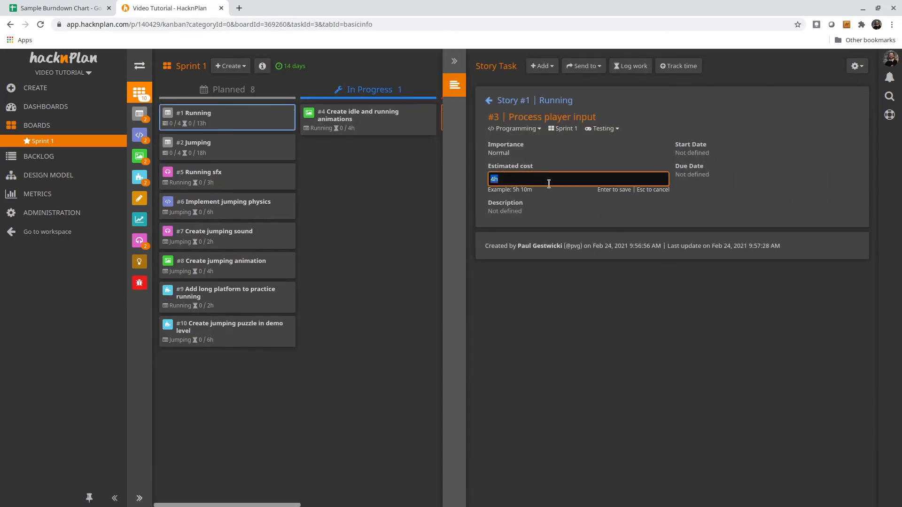
type("1")
left_click(569, 227)
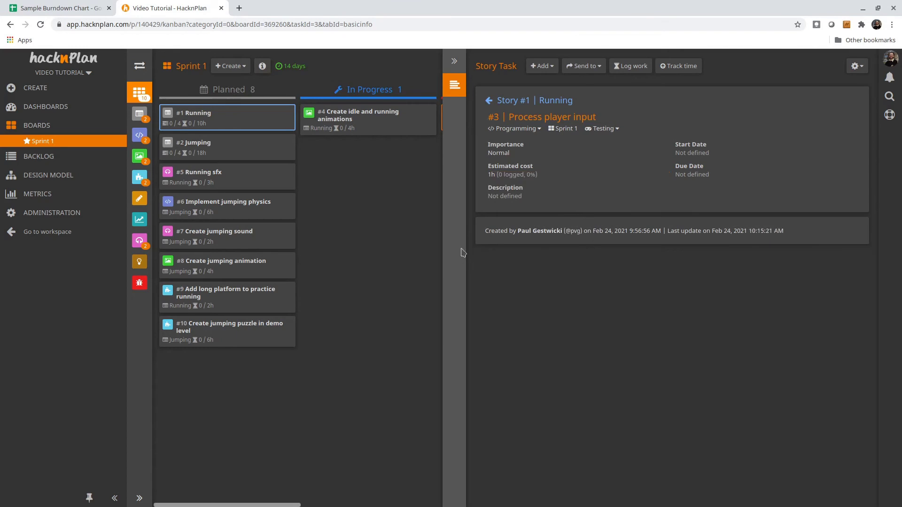
left_click(455, 66)
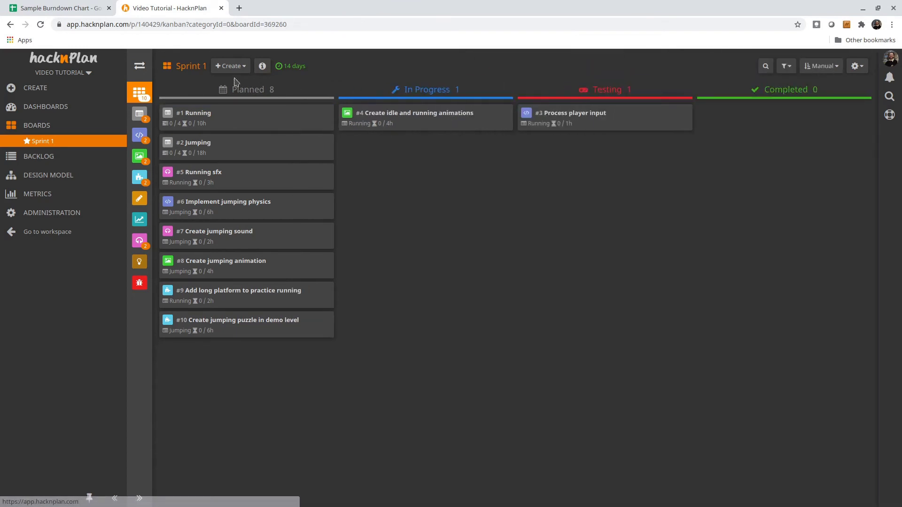
left_click(262, 67)
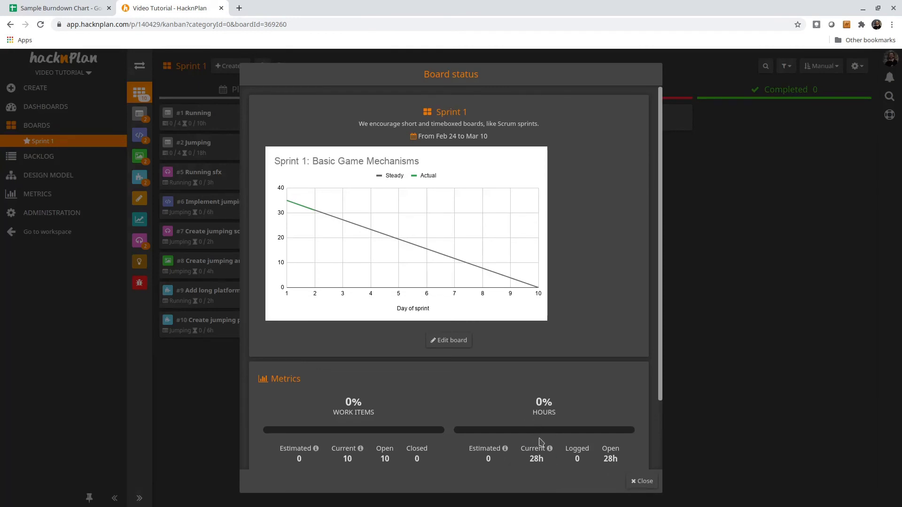
left_click(642, 481)
Step: Close the Publish to the web dialog and enter 28 as the day-3 Actual value in D3
left_click(62, 8)
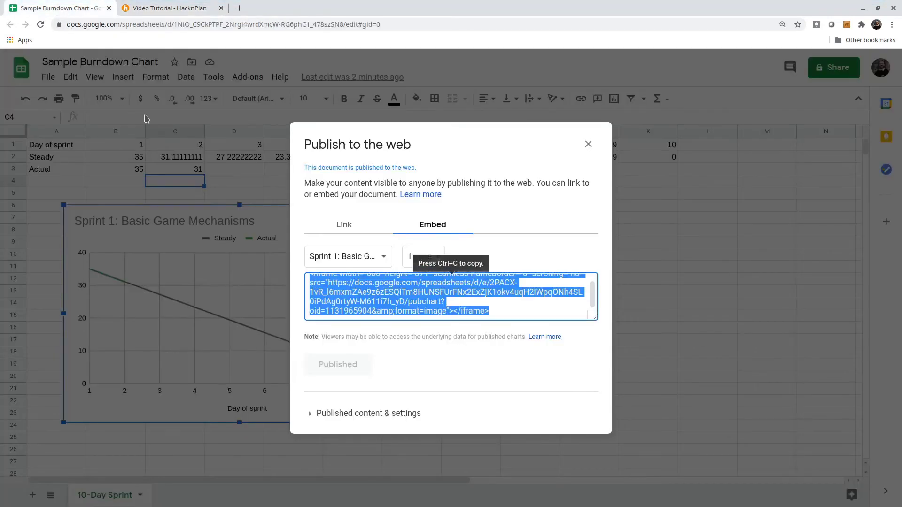
left_click(586, 145)
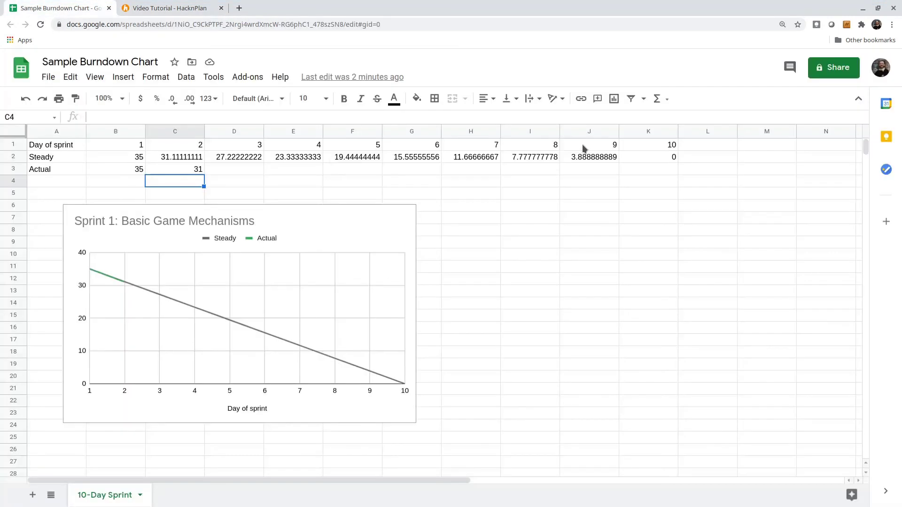
left_click(249, 165)
type("28")
key("Return")
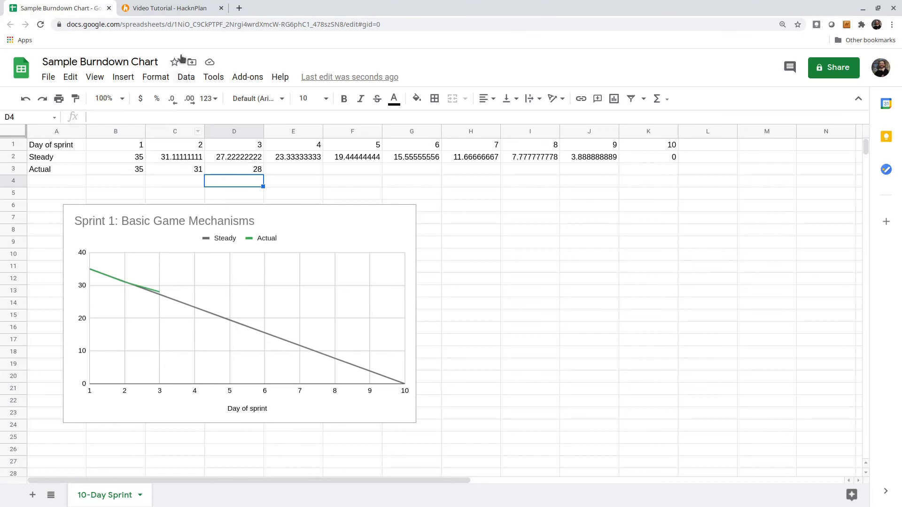
left_click(179, 9)
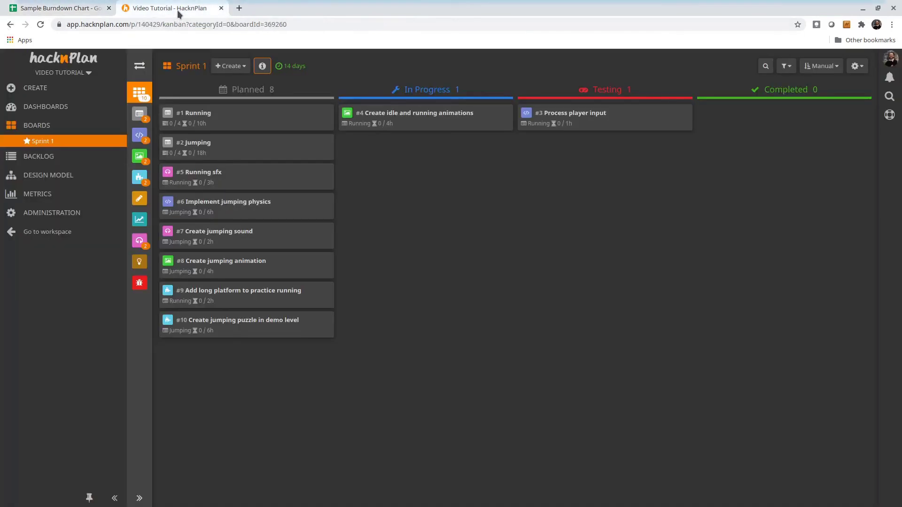
Step: Check the board status chart twice, then reload the HacknPlan page to refresh it
left_click(263, 66)
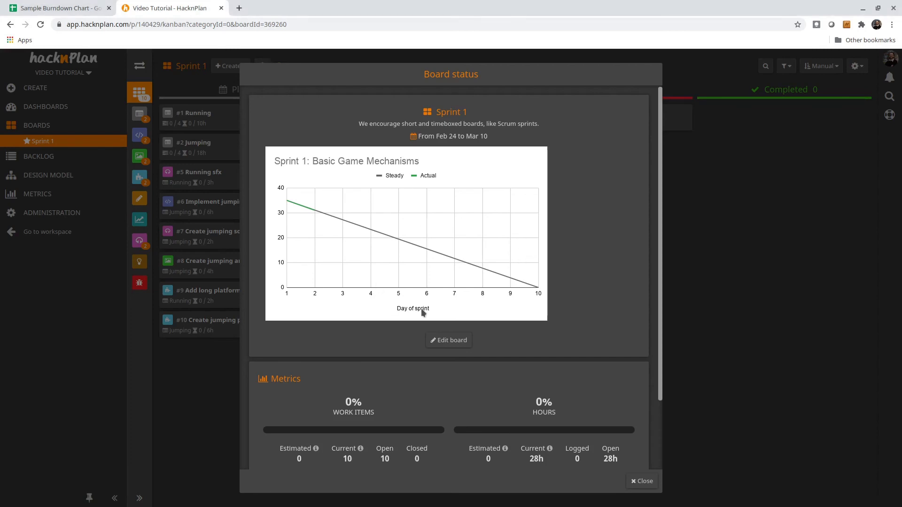
left_click(642, 482)
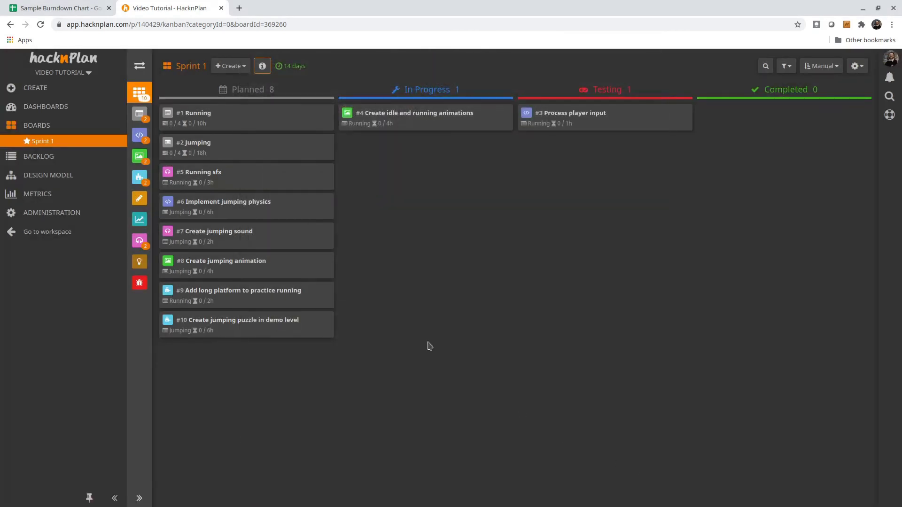
left_click(262, 65)
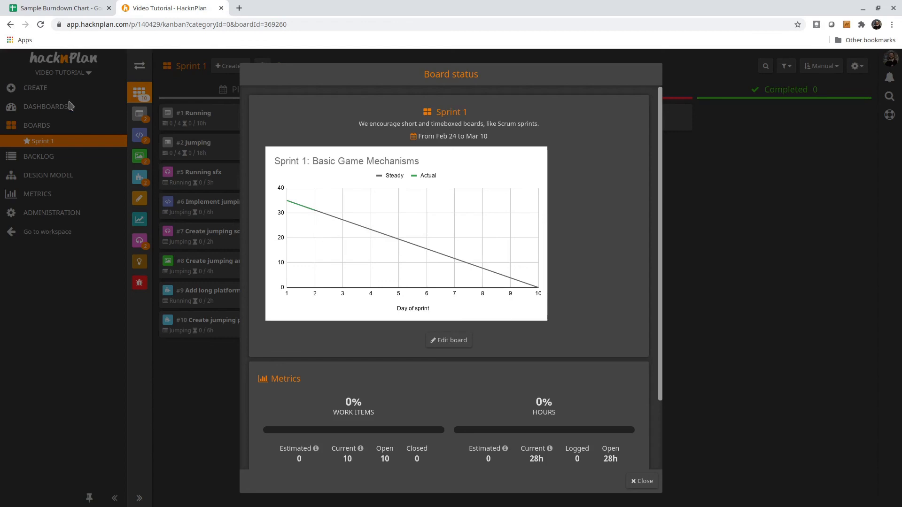
left_click(42, 25)
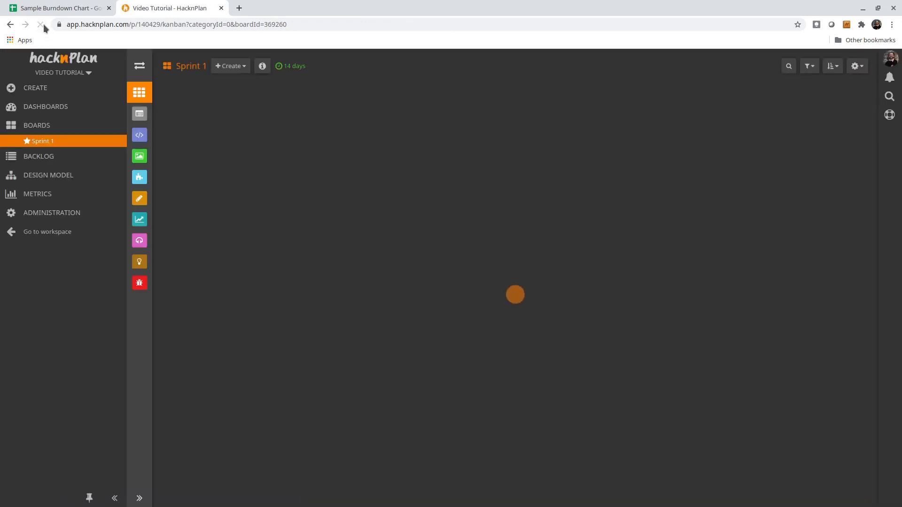
Step: Open the sprint's board status to check the burndown chart's Actual line now reaches day 3
left_click(261, 67)
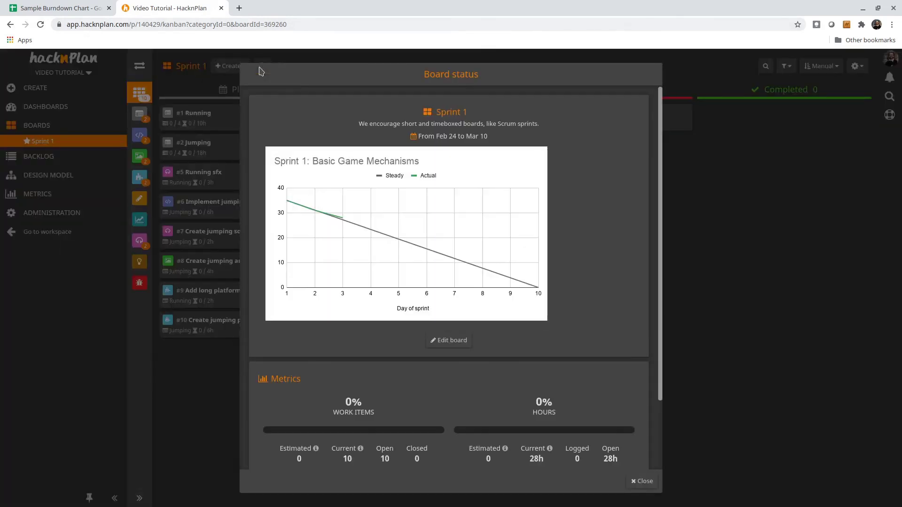